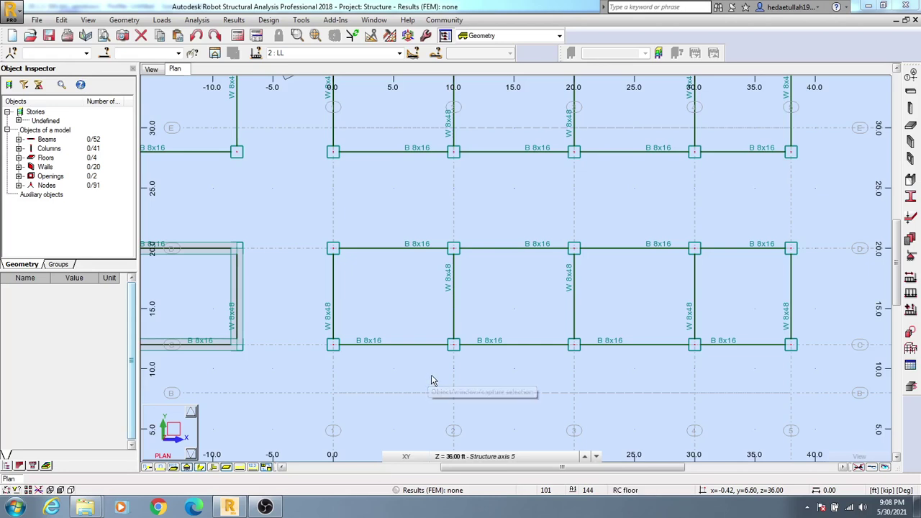
Step: Pan the plan view and open the Load Definition dialog from the Loads menu
{"action": "middle_click_drag", "start_coordinate": [502, 305], "coordinate": [497, 304]}
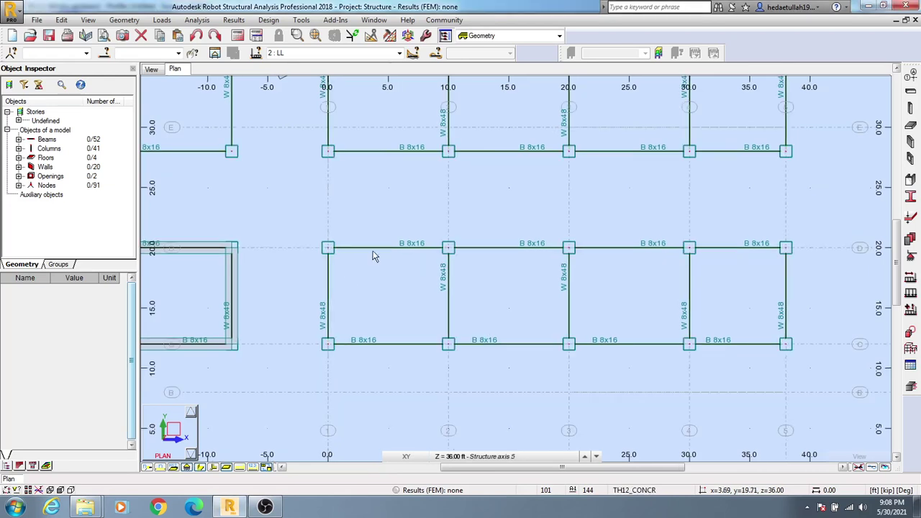
{"action": "middle_click_drag", "start_coordinate": [410, 267], "coordinate": [359, 229]}
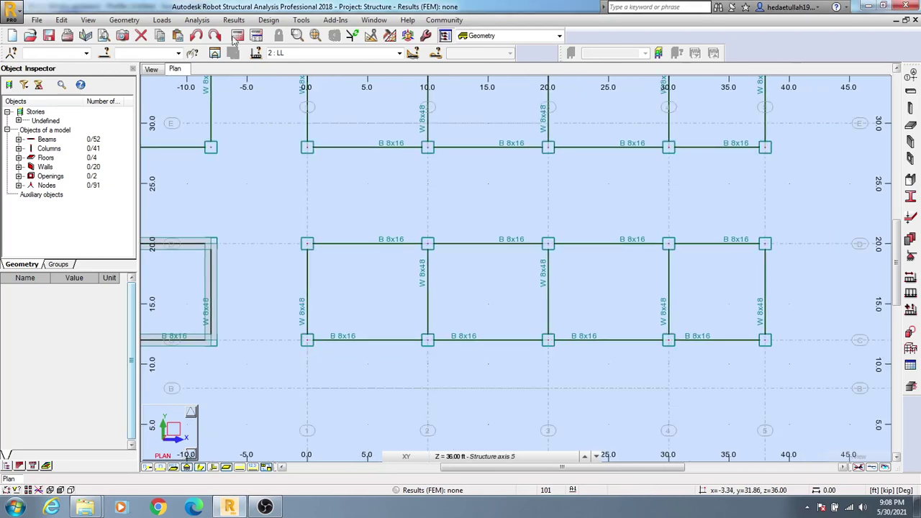
{"action": "left_click", "coordinate": [162, 19]}
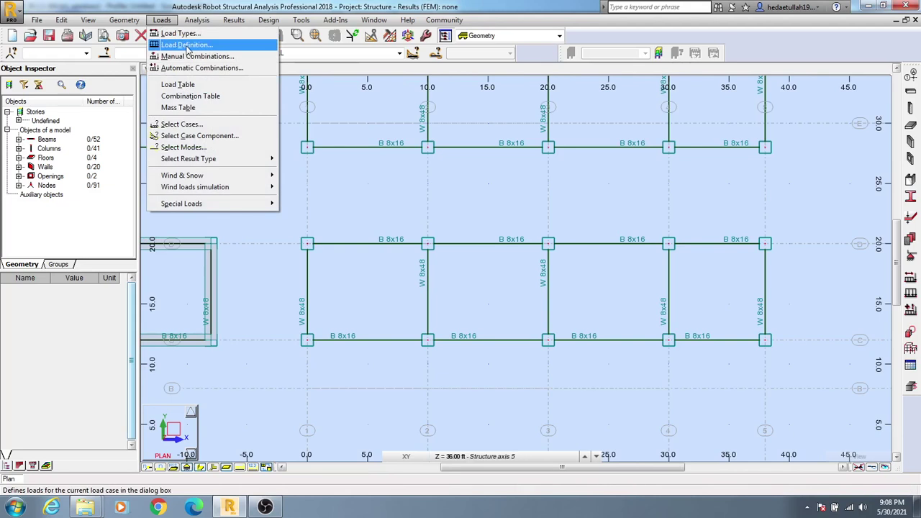
{"action": "left_click", "coordinate": [207, 46]}
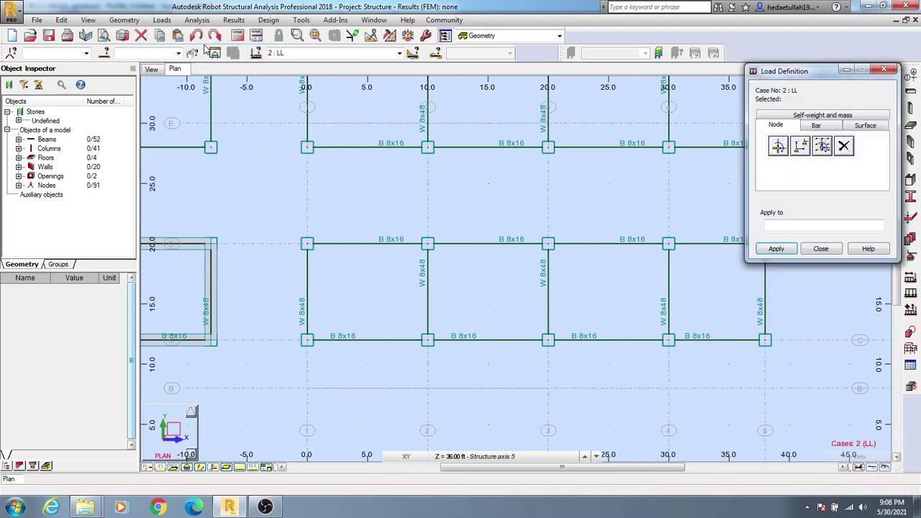
Step: Browse the Bar and Surface load types, then return to the Node load types
{"action": "left_click", "coordinate": [816, 126]}
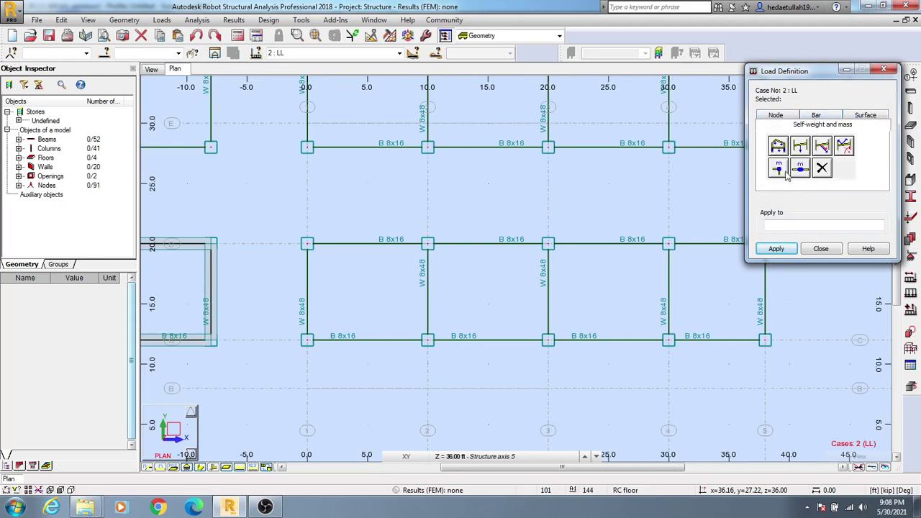
{"action": "left_click", "coordinate": [775, 116]}
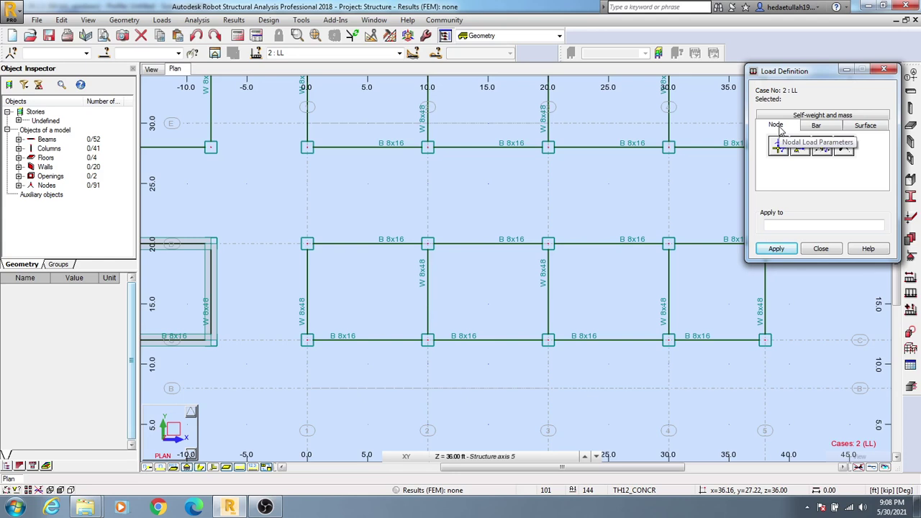
{"action": "left_click", "coordinate": [816, 126]}
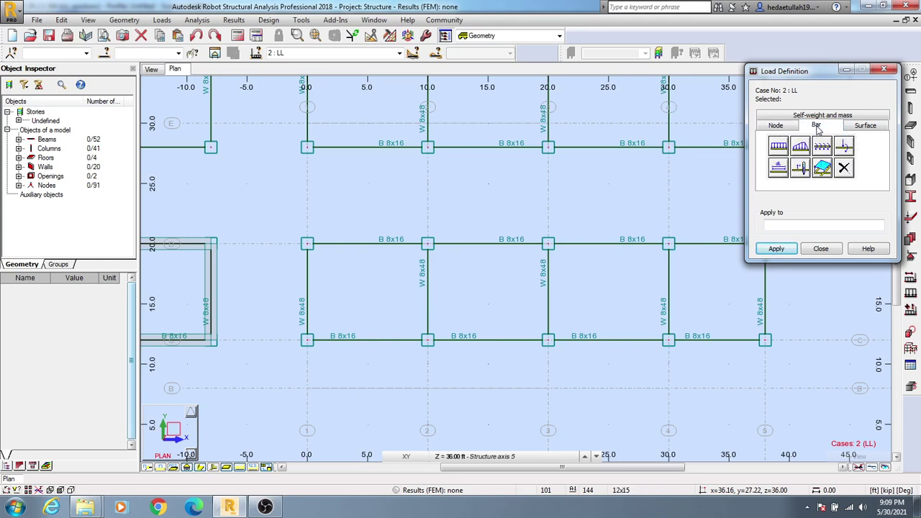
{"action": "left_click", "coordinate": [868, 126]}
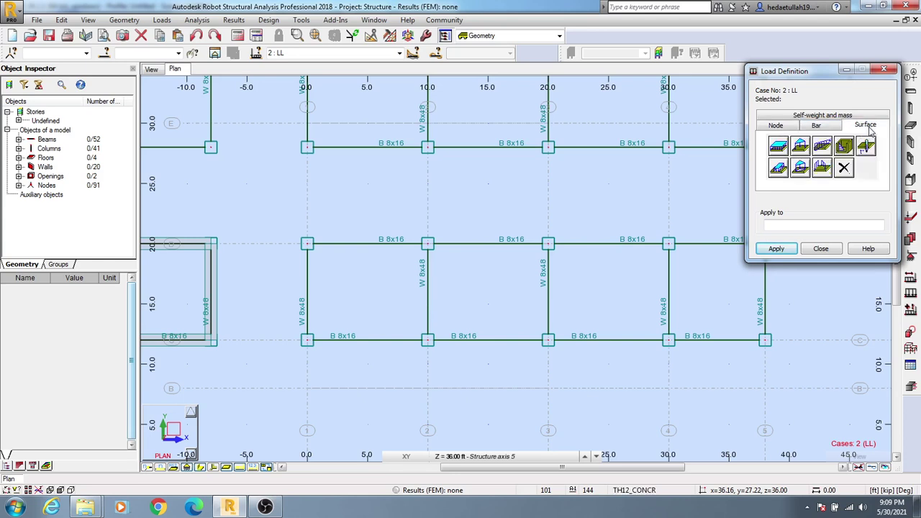
{"action": "left_click", "coordinate": [776, 125]}
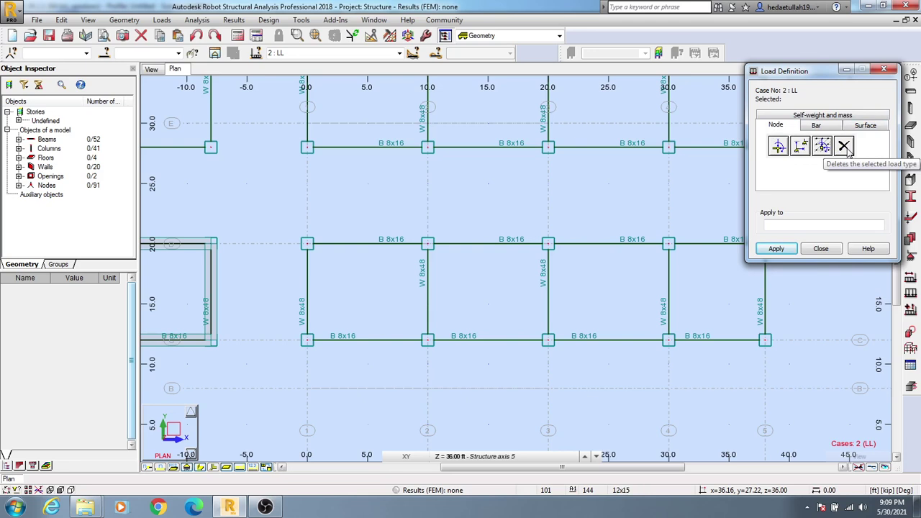
Step: Add a nodal force with FZ -20 kip and MZ 10 kip*ft
{"action": "left_click", "coordinate": [778, 147]}
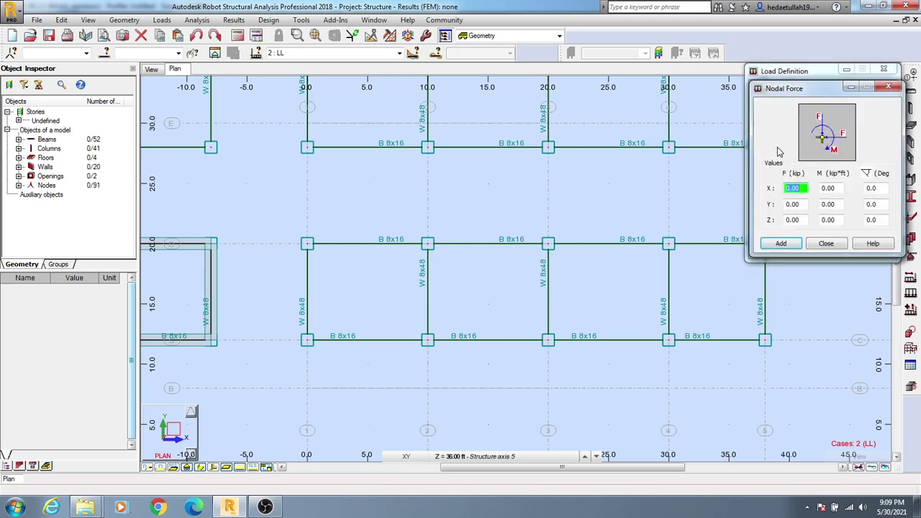
{"action": "left_click", "coordinate": [804, 186]}
{"action": "left_click", "coordinate": [804, 219]}
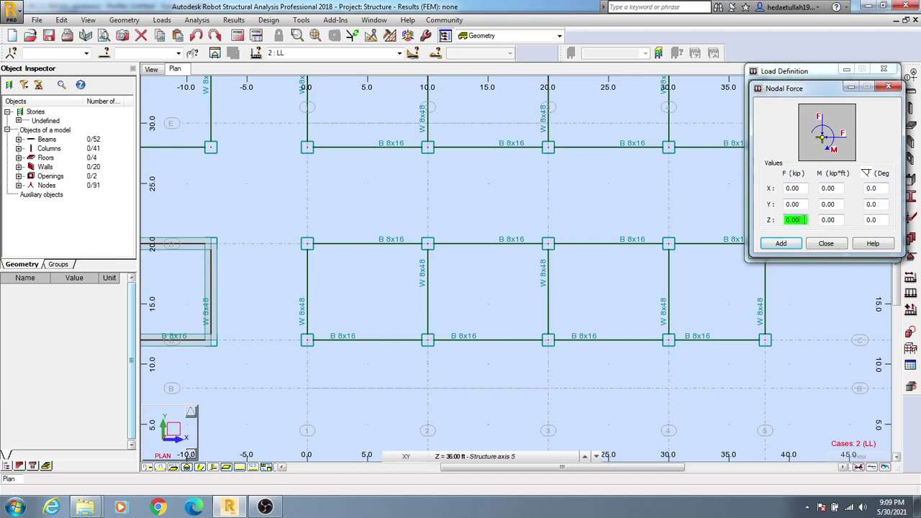
{"action": "left_click_drag", "start_coordinate": [777, 224], "coordinate": [774, 225]}
{"action": "type", "text": "-20"}
{"action": "left_click_drag", "start_coordinate": [838, 220], "coordinate": [819, 220]}
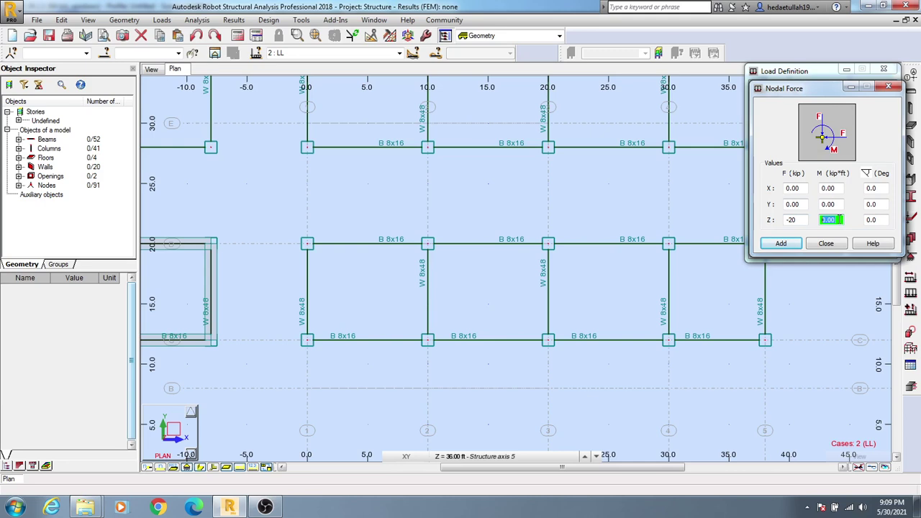
{"action": "type", "text": "10"}
{"action": "left_click", "coordinate": [782, 243]}
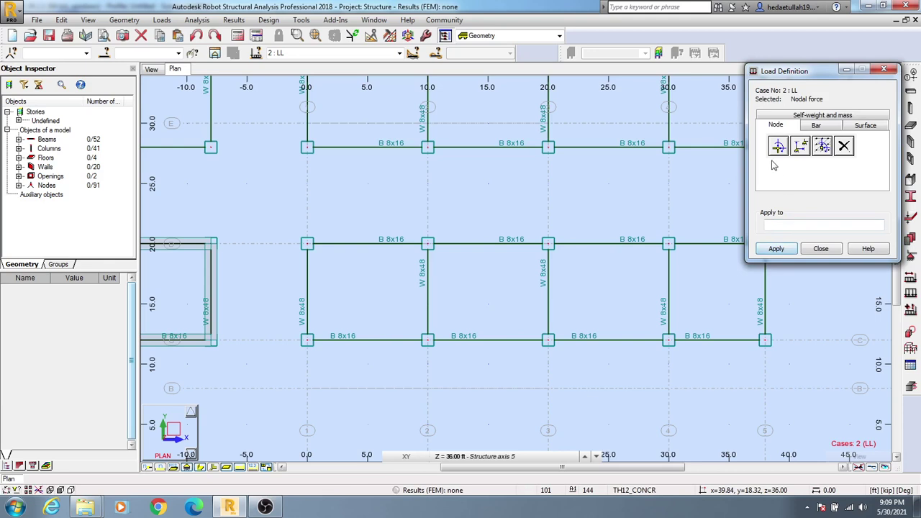
Step: Apply the -20 kip / 10 kip*ft nodal force to node 22
{"action": "left_click", "coordinate": [770, 225]}
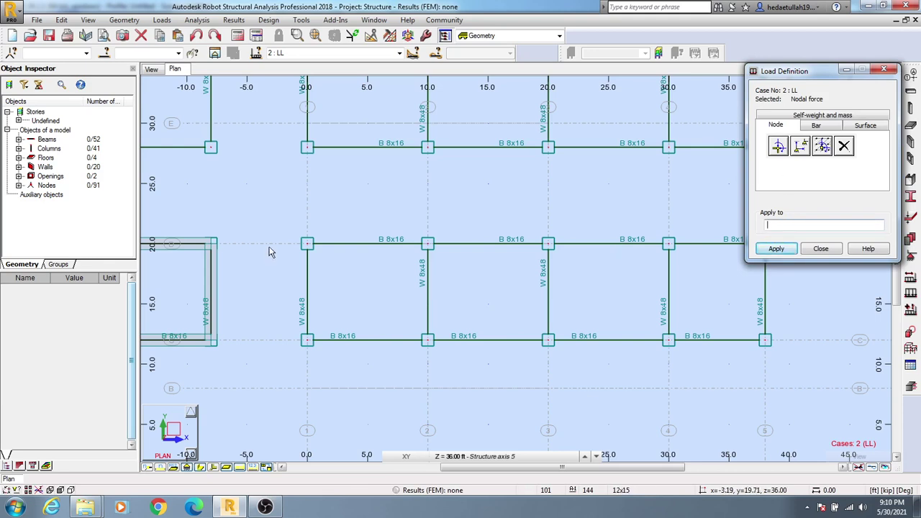
{"action": "left_click", "coordinate": [308, 244]}
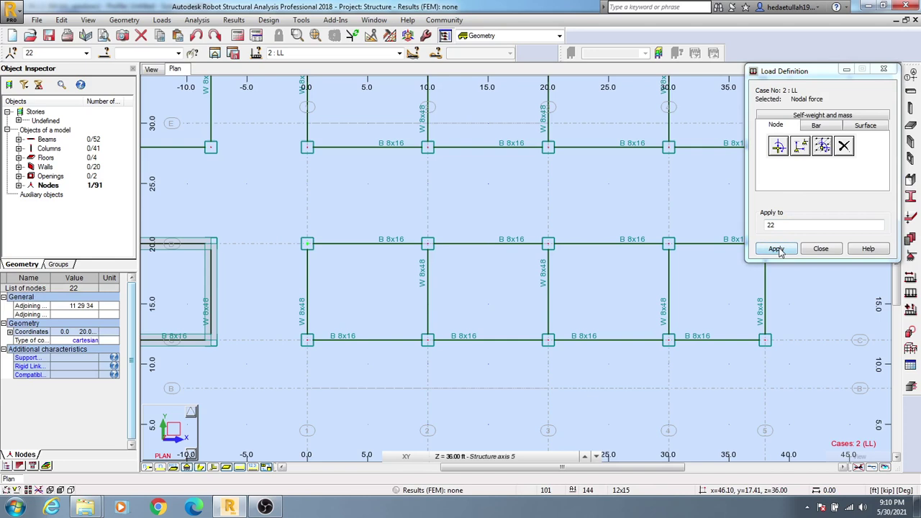
{"action": "left_click", "coordinate": [777, 249]}
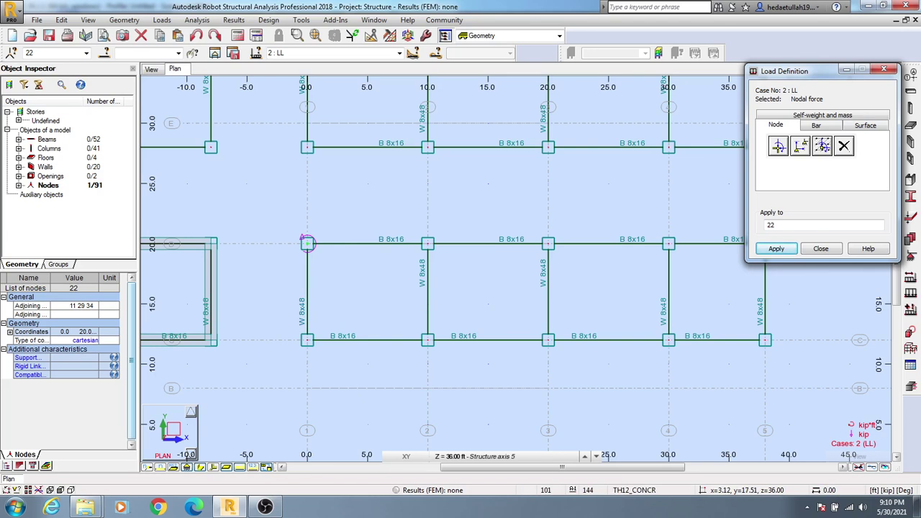
{"action": "mouse_move", "coordinate": [864, 440]}
Step: Switch the active load case to 1: DL
{"action": "left_click", "coordinate": [401, 54]}
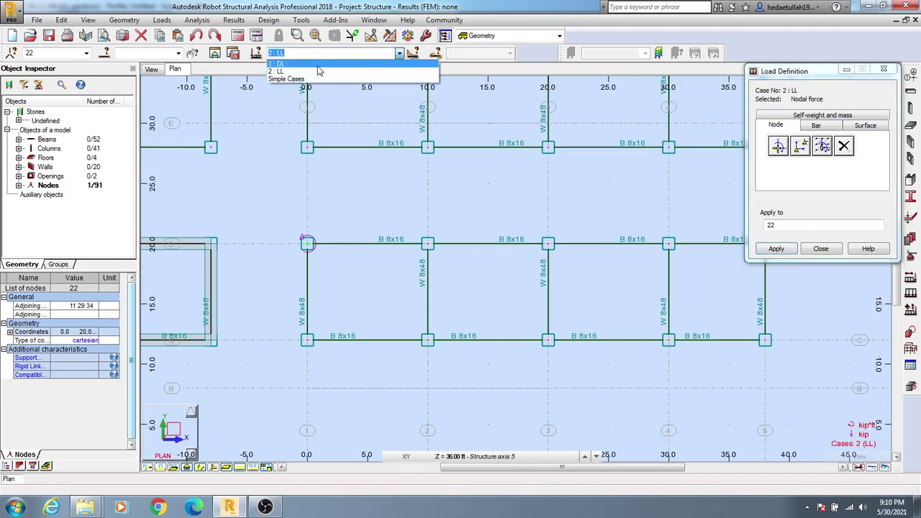
{"action": "left_click", "coordinate": [322, 64]}
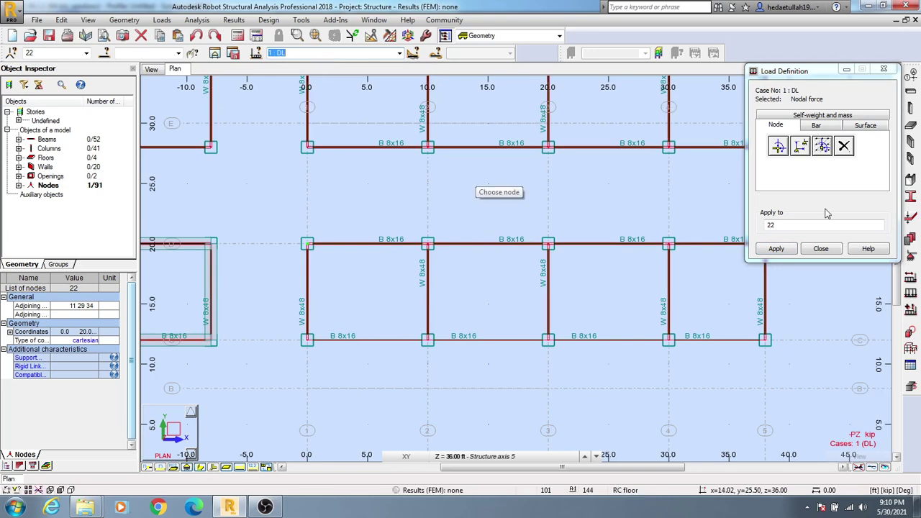
{"action": "left_click", "coordinate": [826, 223]}
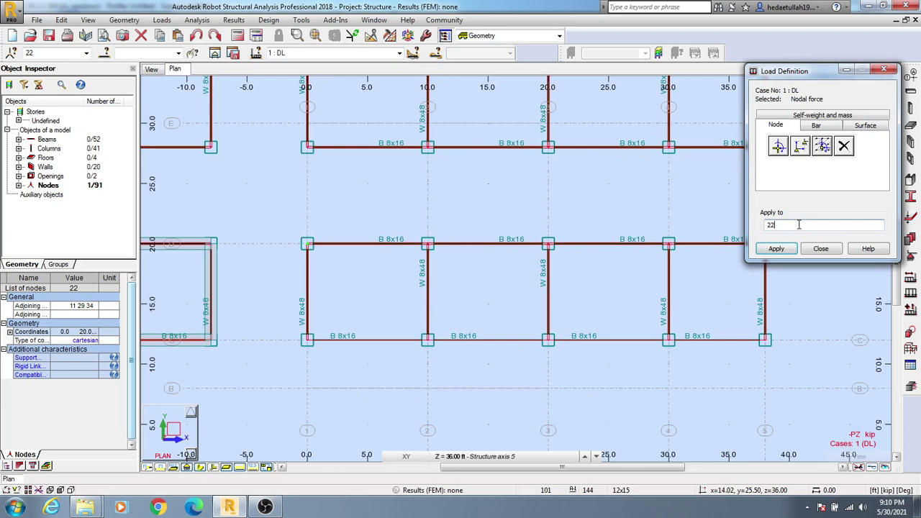
Step: Add a nodal force with FZ -25 kip, MZ 0 and MY 20 kip*ft
{"action": "left_click", "coordinate": [780, 147]}
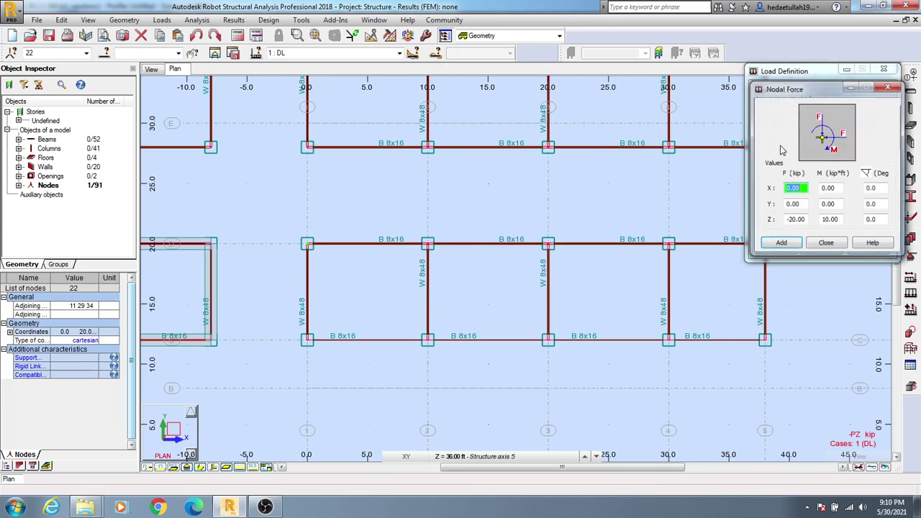
{"action": "double_click", "coordinate": [805, 219]}
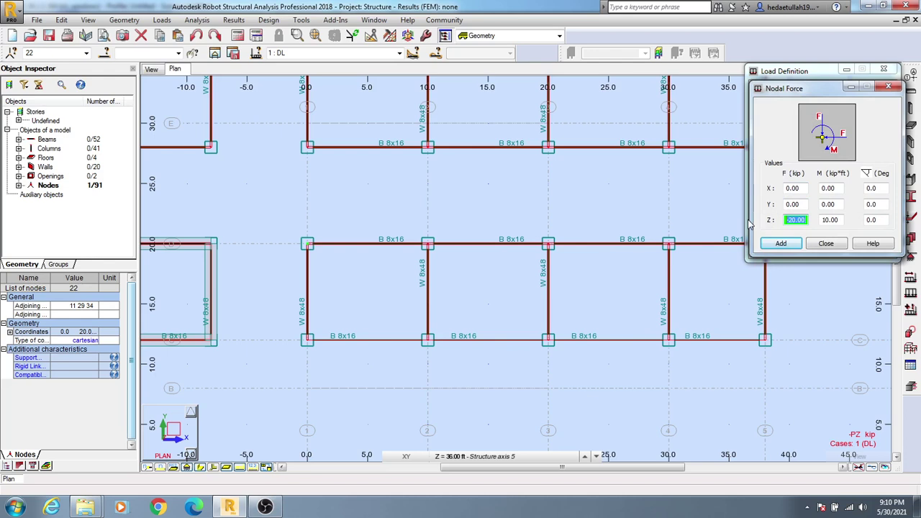
{"action": "type", "text": "-25"}
{"action": "double_click", "coordinate": [840, 220]}
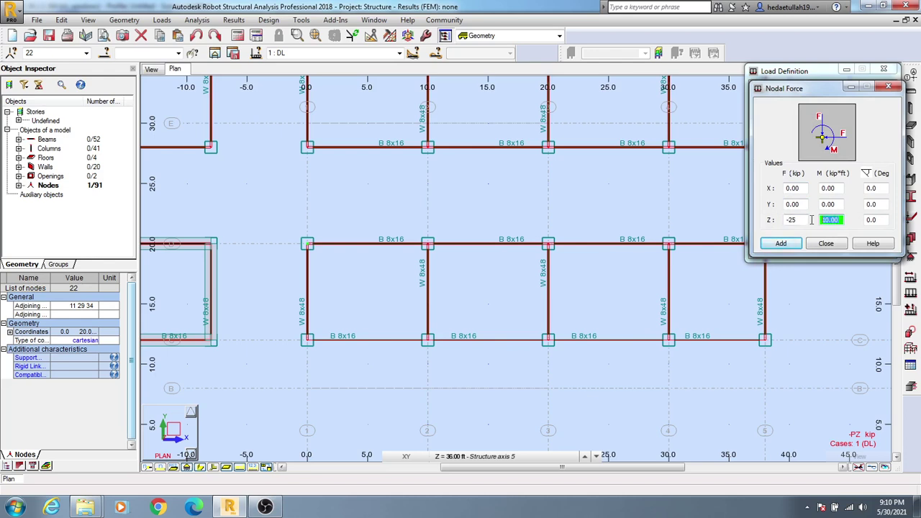
{"action": "type", "text": "0"}
{"action": "double_click", "coordinate": [838, 205]}
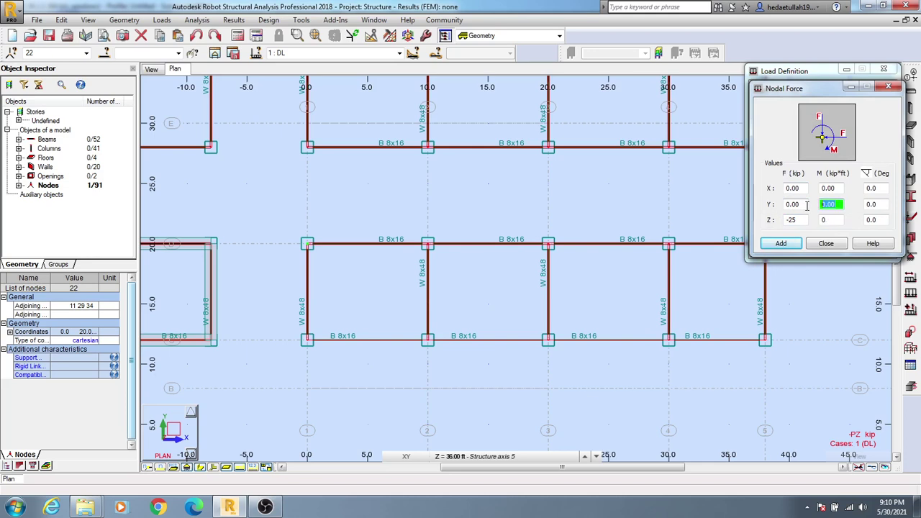
{"action": "type", "text": "20"}
{"action": "left_click", "coordinate": [781, 244]}
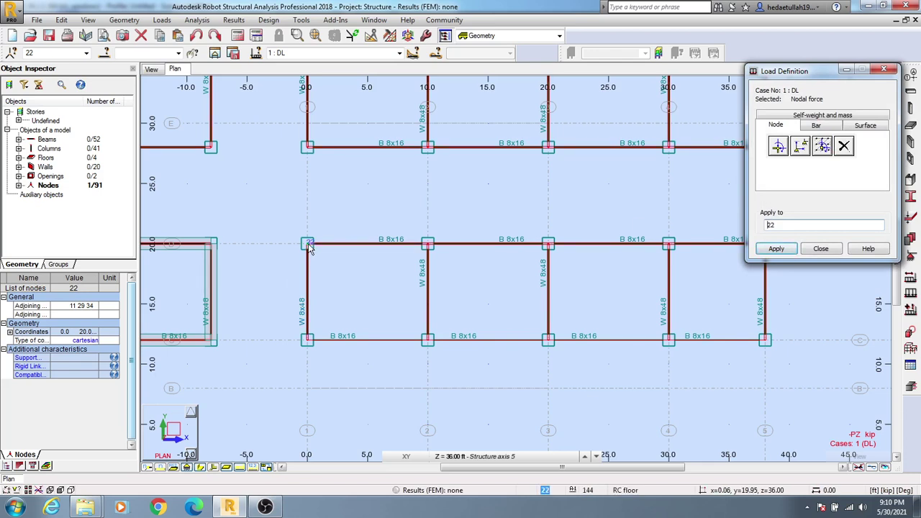
Step: Apply the DL nodal force to node 32 and close the dialog
{"action": "left_click", "coordinate": [308, 341]}
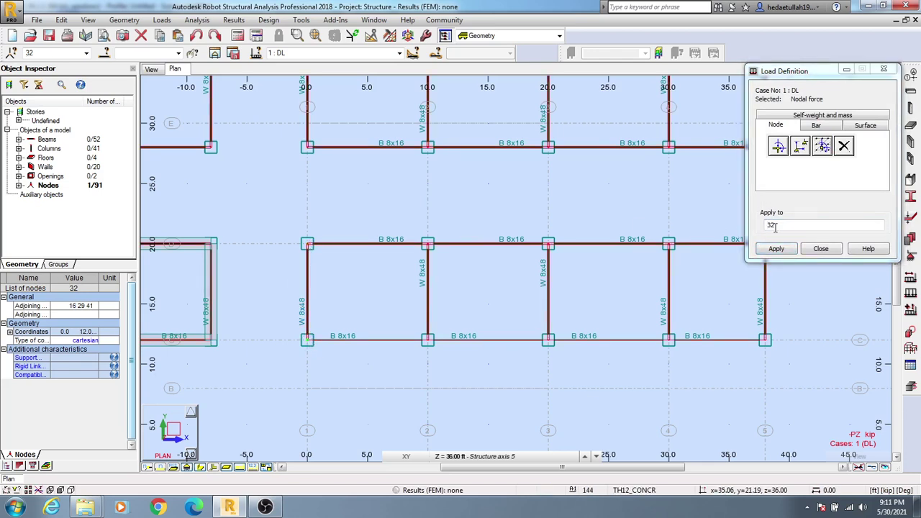
{"action": "left_click", "coordinate": [776, 249]}
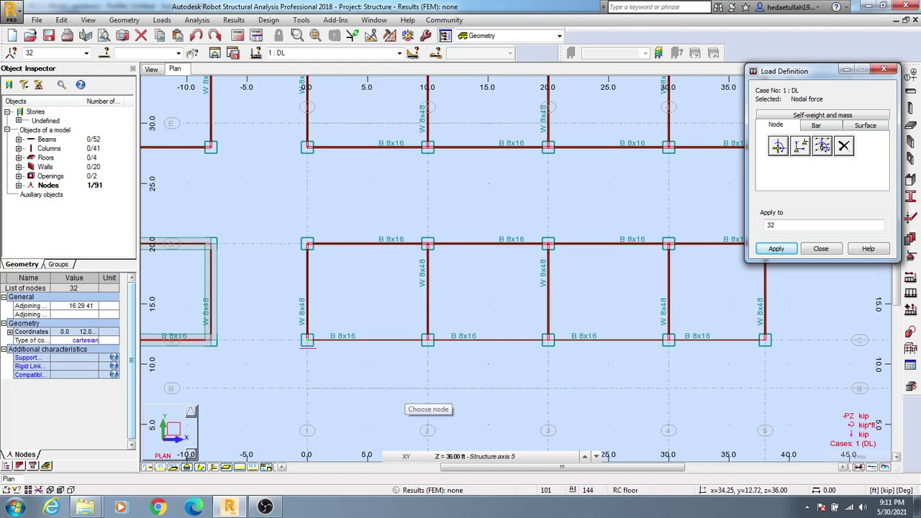
{"action": "left_click", "coordinate": [822, 250]}
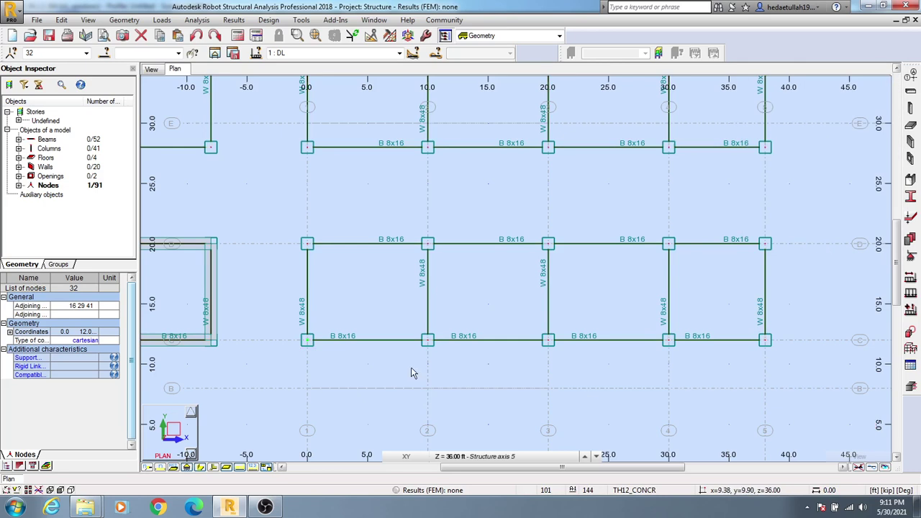
{"action": "middle_click_drag", "start_coordinate": [377, 314], "coordinate": [388, 317]}
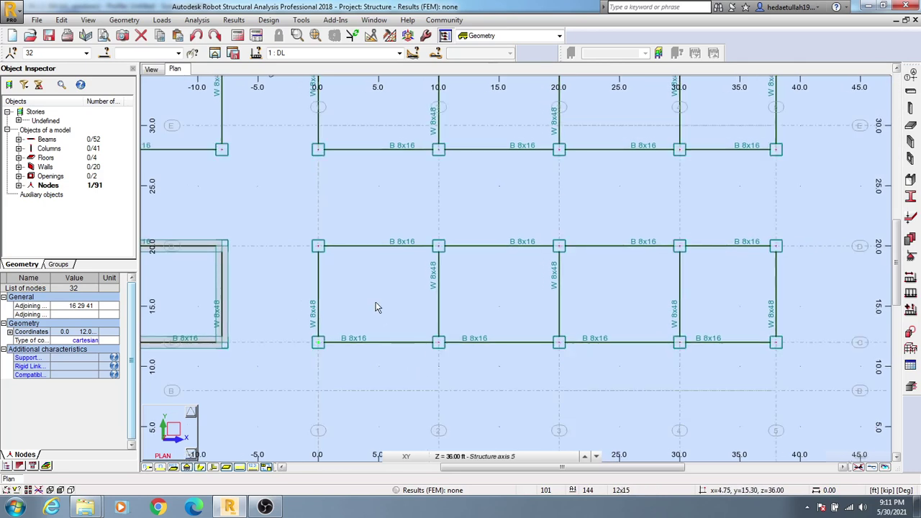